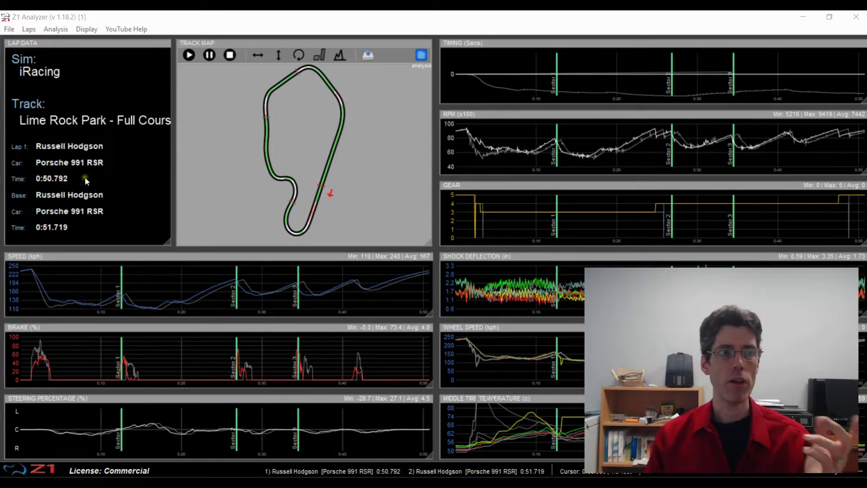
- Shift the base lap by 50 feet with Laps > Shift Lap, keeping Feet as the unit
left_click(28, 30)
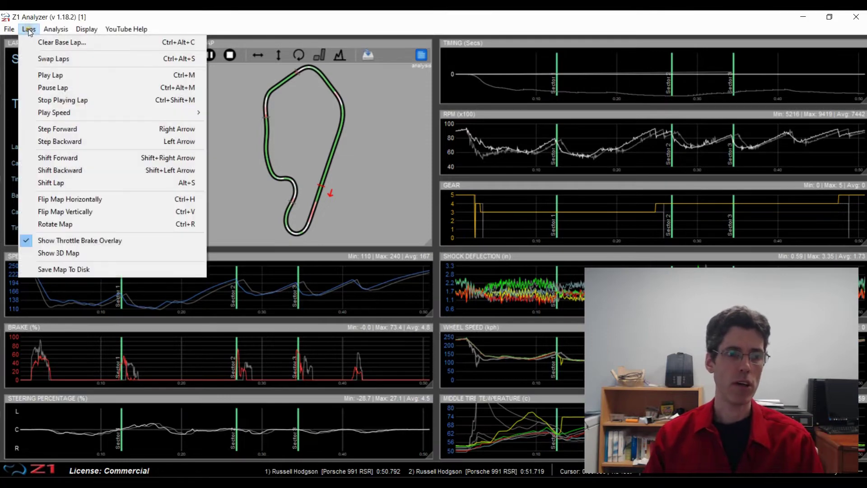
left_click(66, 186)
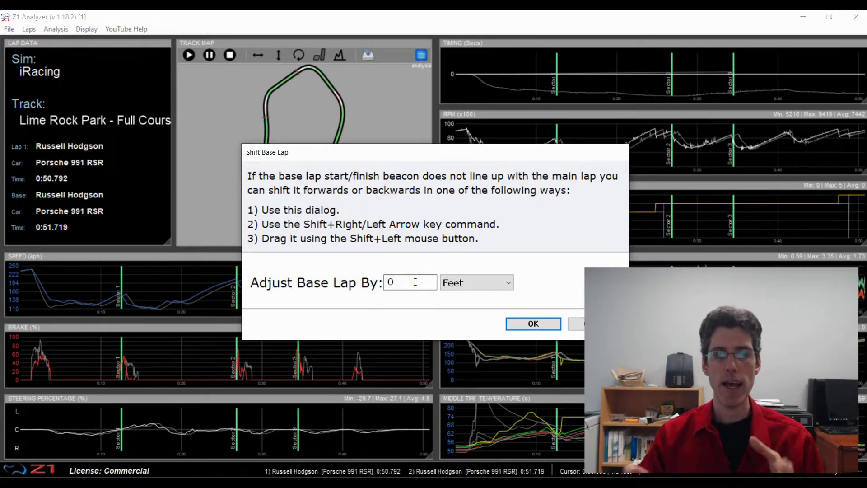
left_click(495, 286)
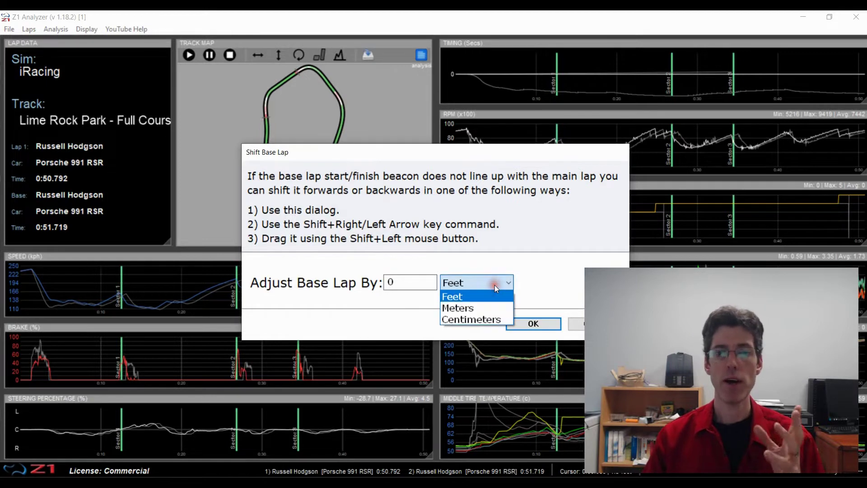
left_click(411, 278)
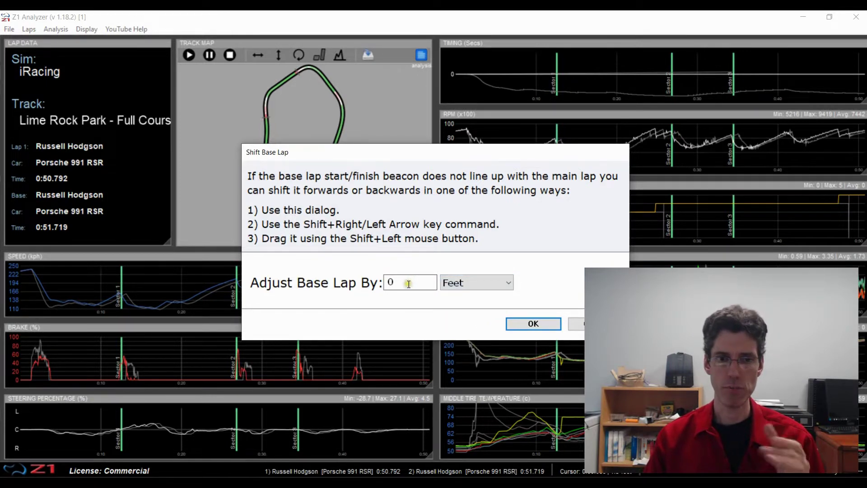
double_click(391, 282)
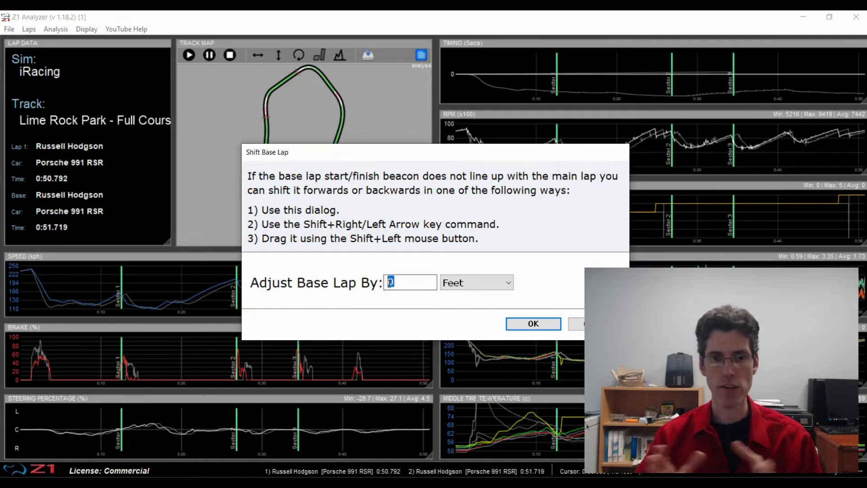
type("50")
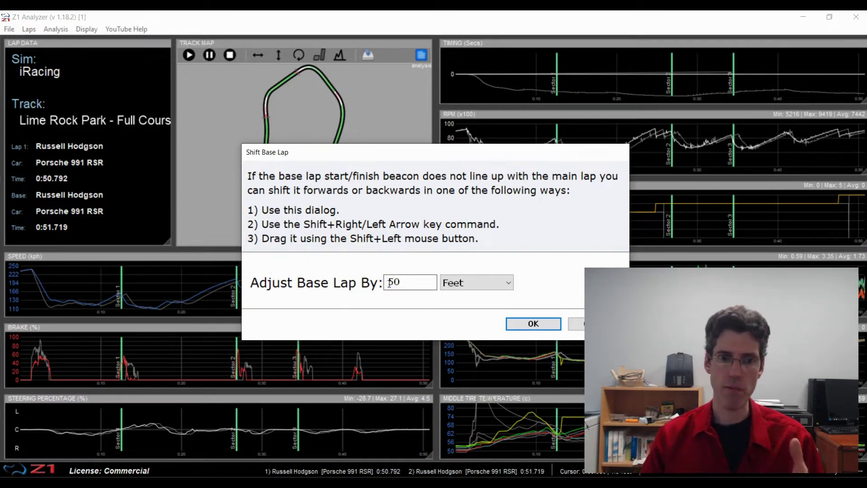
left_click(525, 324)
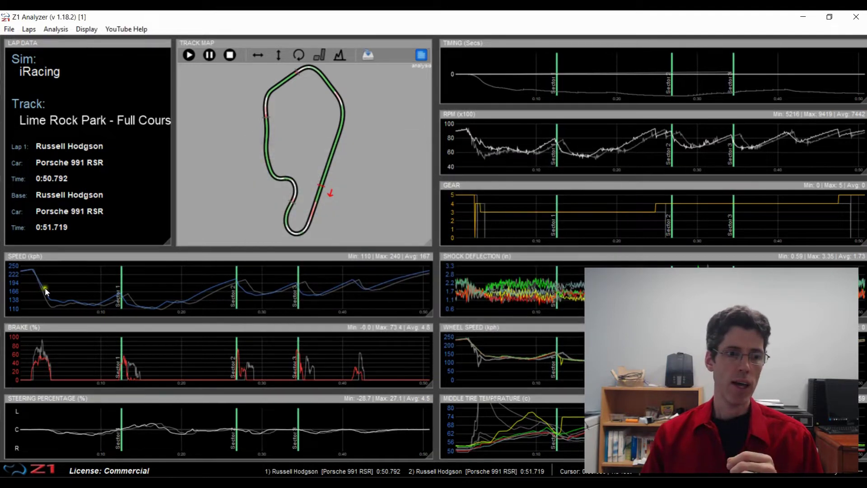
- Place the readout early in the Speed chart and Shift-drag the base lap trace against the main lap
left_click(84, 281)
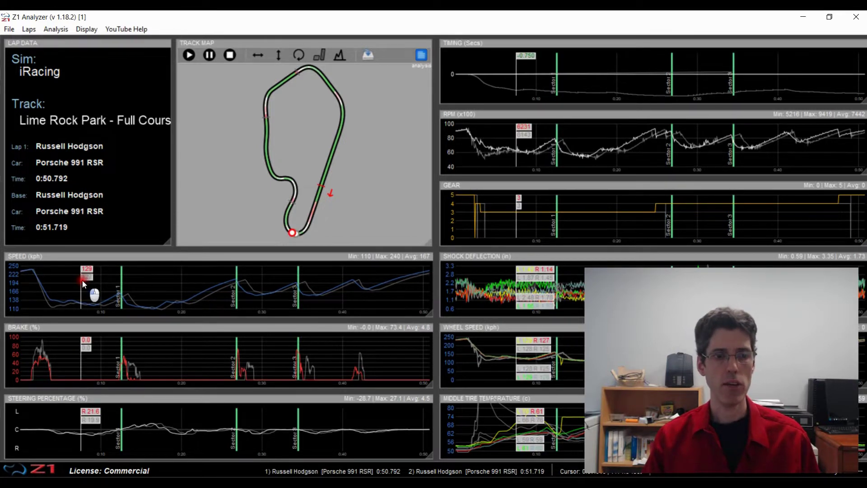
mouse_move(86, 281)
left_mouse_down()
mouse_move(115, 285)
mouse_move(79, 289)
mouse_move(108, 285)
mouse_move(88, 288)
left_mouse_up()
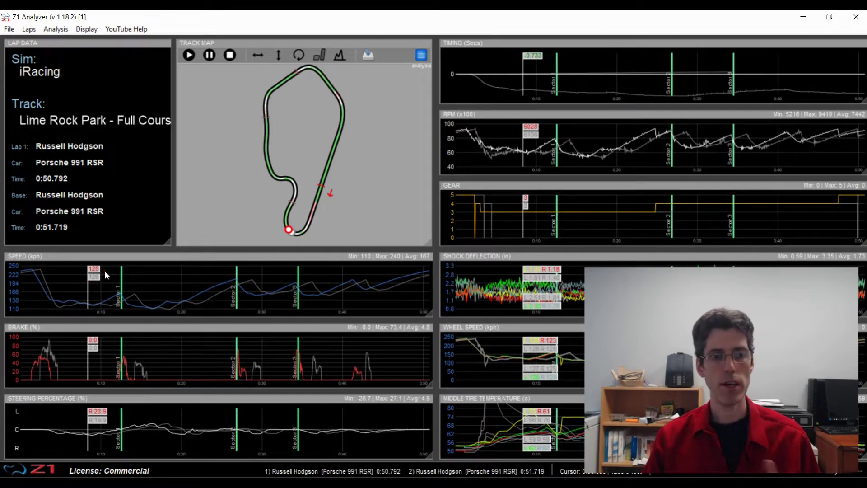
left_click(22, 30)
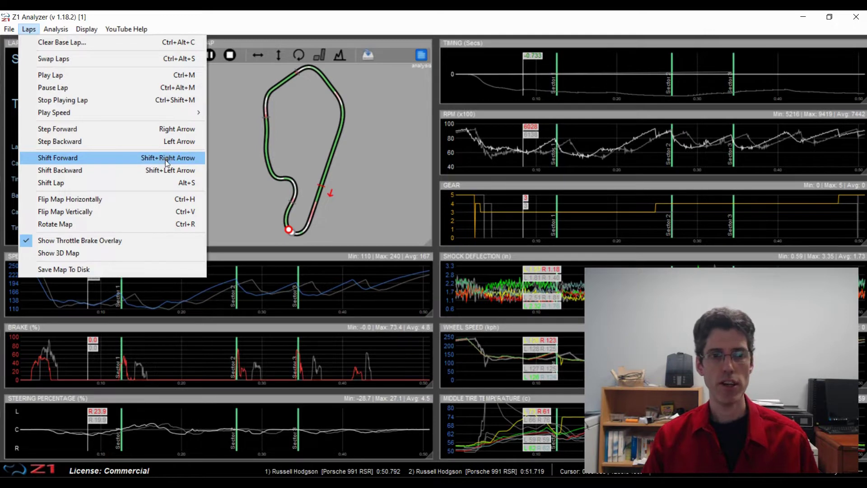
- Dismiss the Laps menu's Shift Forward and Shift Backward commands without shifting the lap
left_click(186, 298)
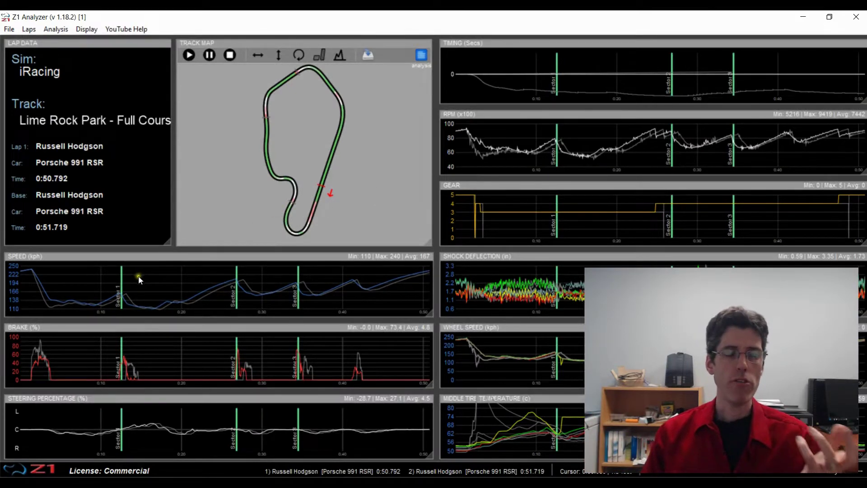
- Put the readout just past Sector 1, then play the lap back and stop it
left_click(81, 279)
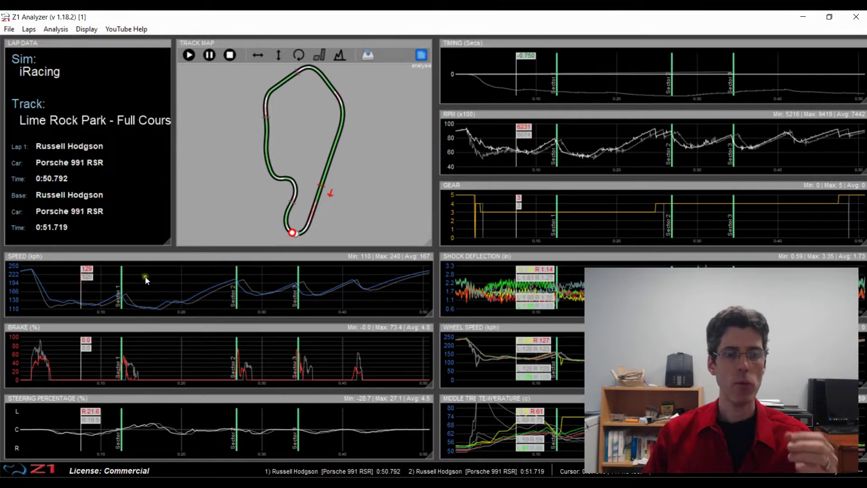
left_click(143, 280)
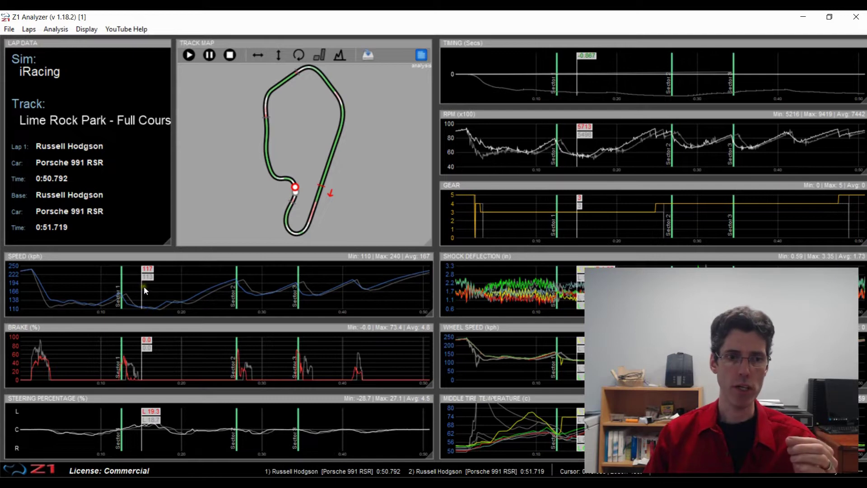
left_click(190, 56)
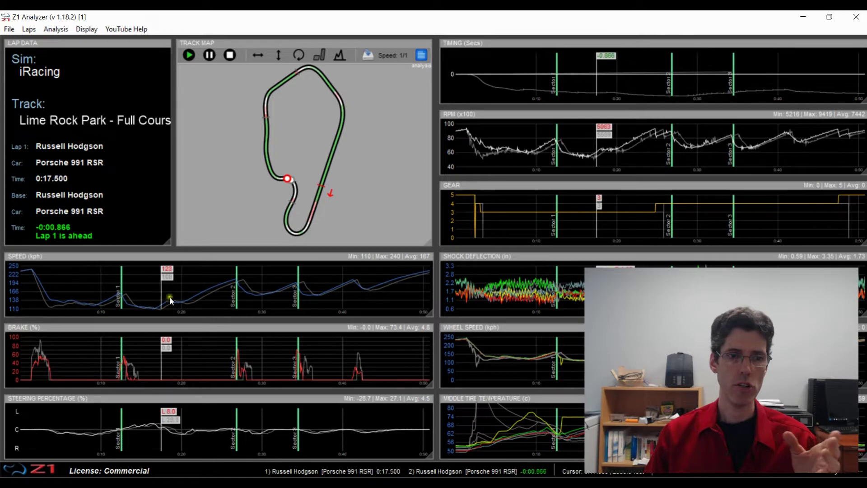
left_click(230, 54)
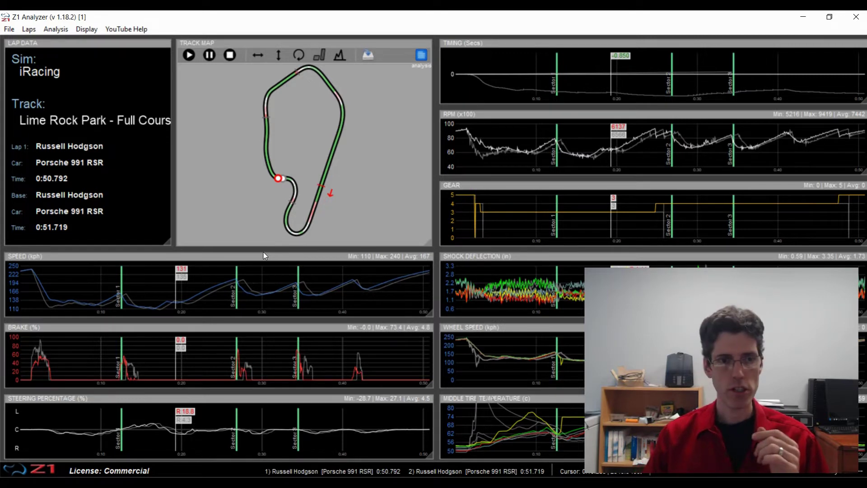
- Step the readout forward and back by samples, then zoom all charts into 0:15.8–0:22
key("Right")
key("Right")
key("Right")
key("Right")
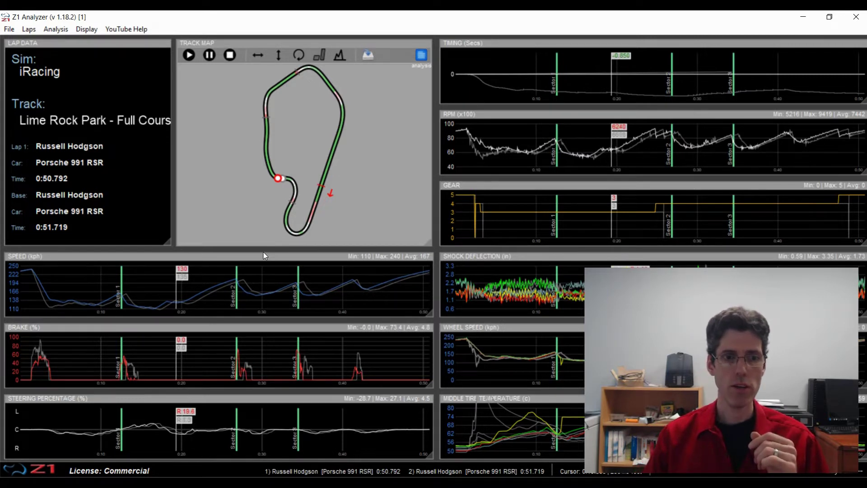
key("Right")
key("Right")
key("Right")
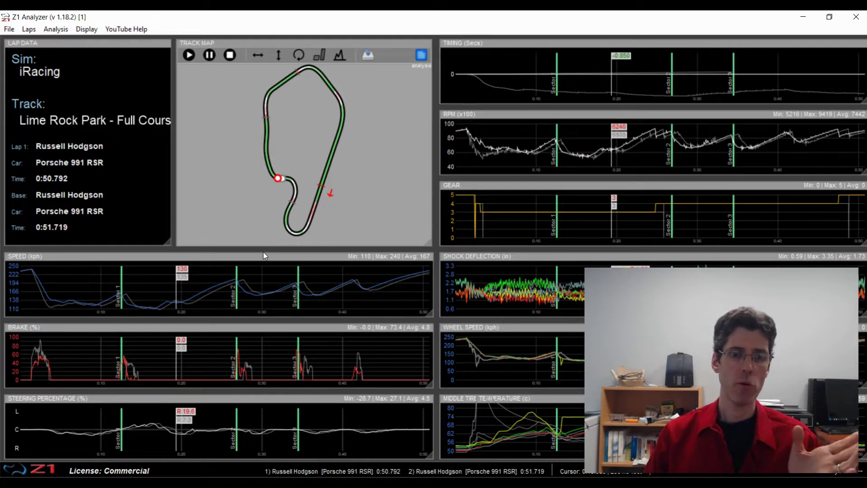
key("Left")
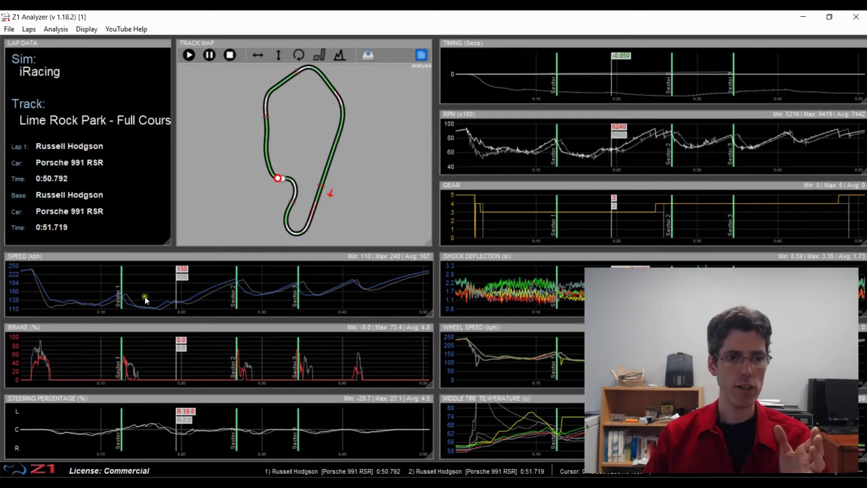
left_click_drag(146, 299, 198, 290)
- Step the readout forward and back through the 0:15.8–0:22 stretch, including Laps > Step Backward
left_click(155, 289)
key("Right")
key("Right")
key("Right")
key("Right")
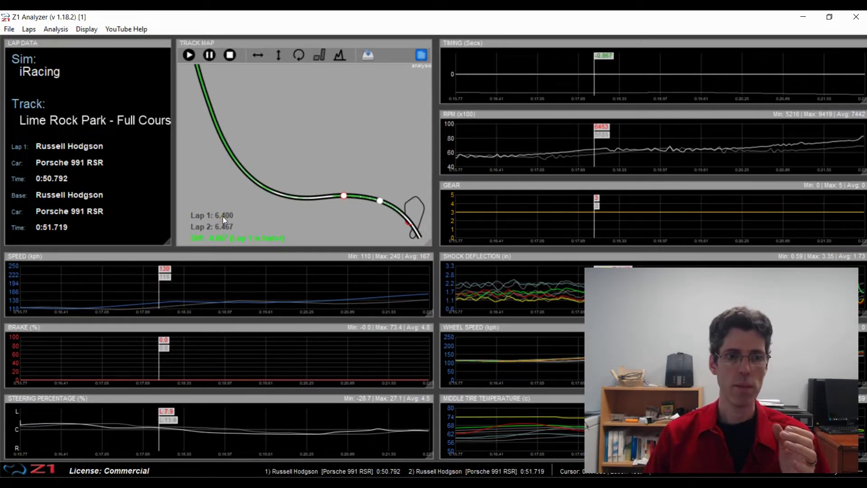
key("Right")
key("Right")
key("Right")
key("Right")
key("Right")
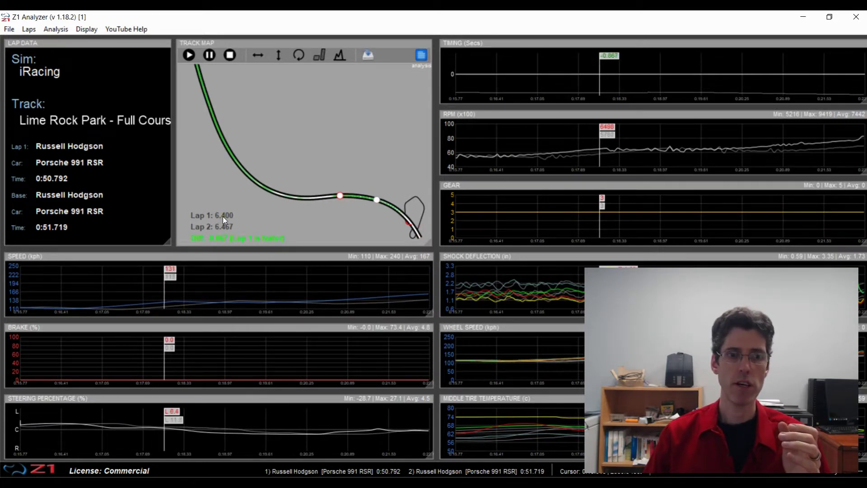
key("Right")
key("Right")
key("Left")
key("Left")
key("Left")
key("Left")
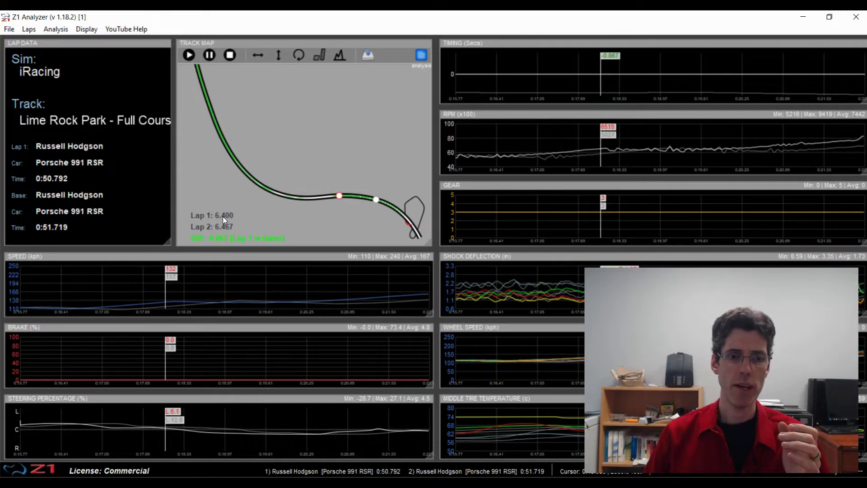
key("Left")
key("Left")
key("Left")
key("Left")
key("Left")
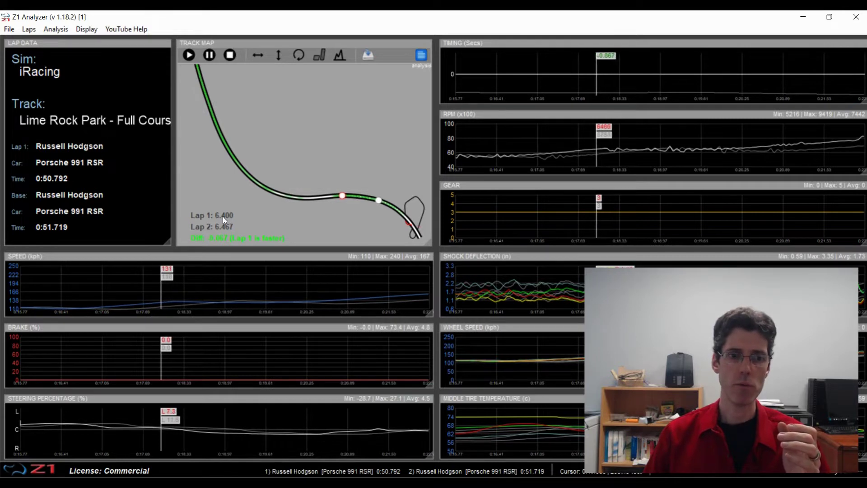
key("Left")
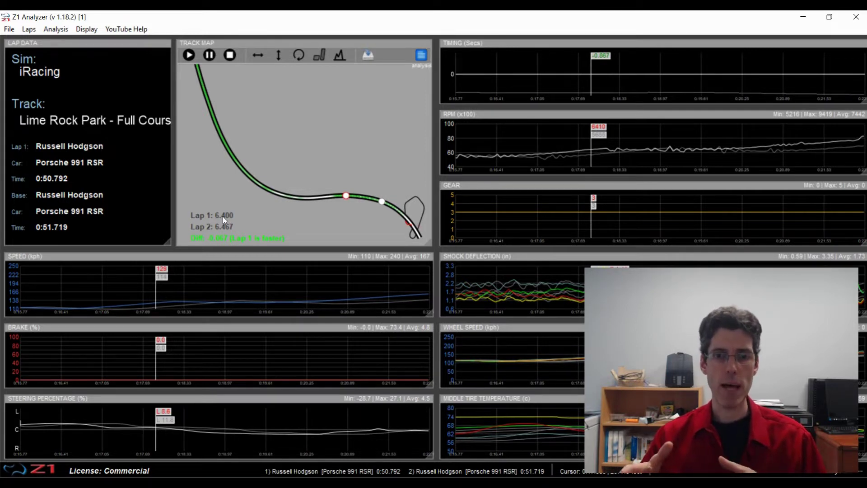
key("Right")
key("Right")
key("Right")
key("Right")
key("Right")
key("Right")
key("Right")
key("Right")
key("Right")
key("Right")
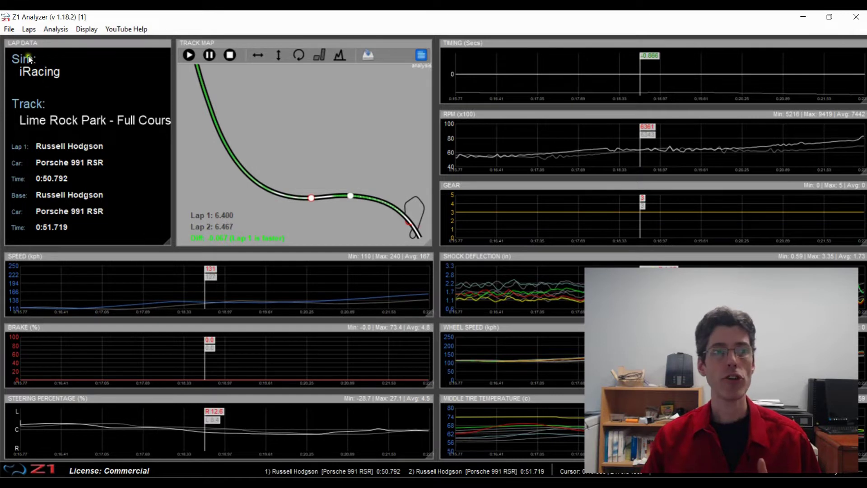
left_click(27, 29)
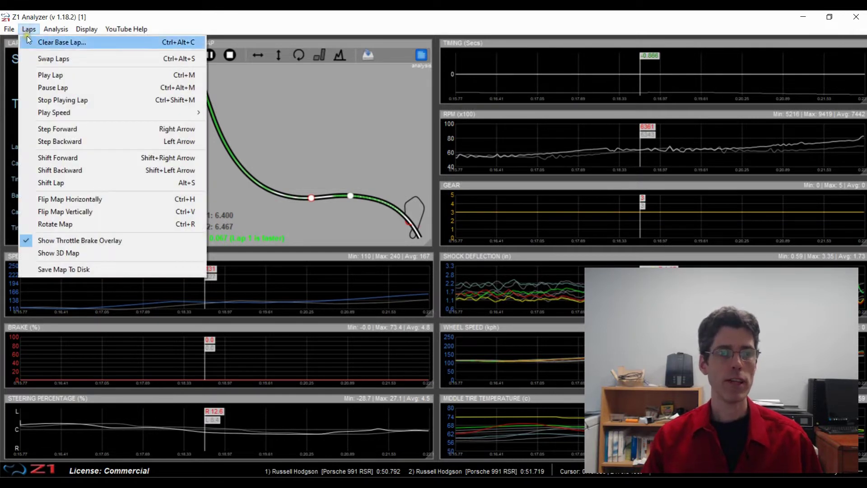
left_click(66, 143)
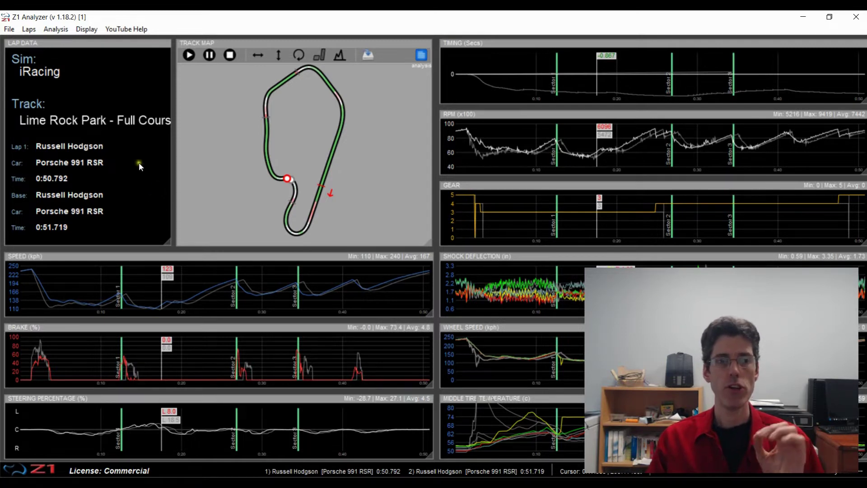
- Turn on Display > Show Corner Overlays to band the corners across every graph
left_click(28, 29)
left_click(54, 30)
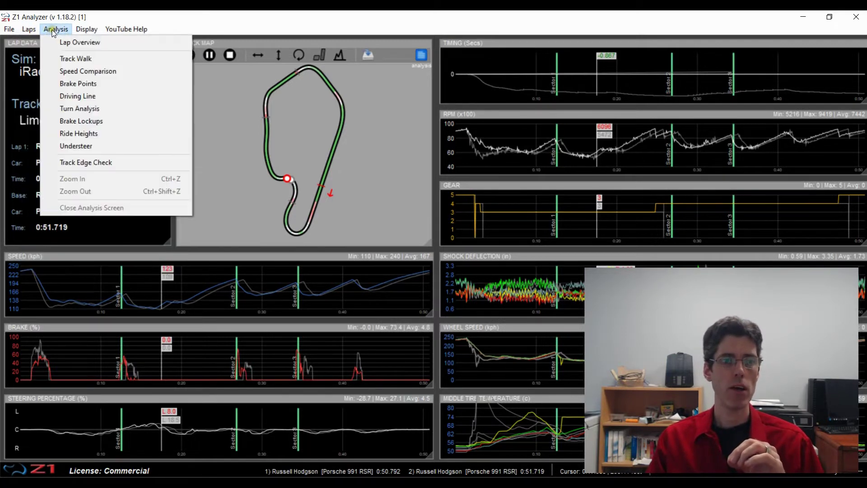
mouse_move(86, 29)
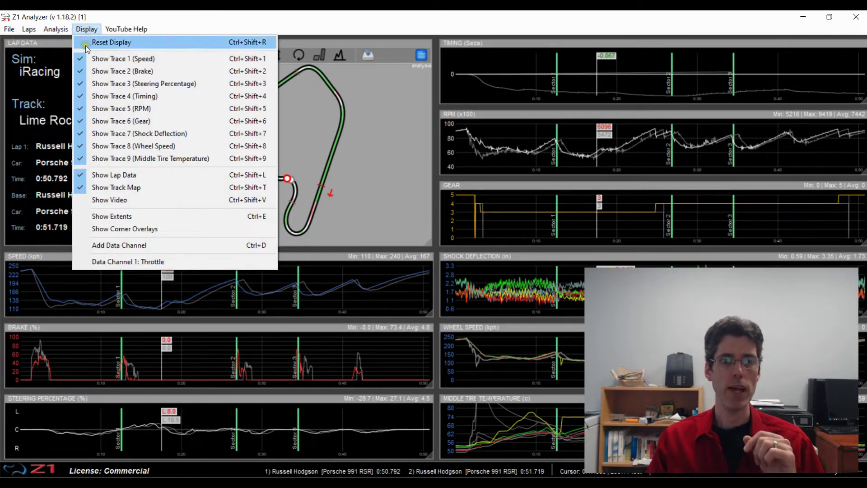
left_click(135, 229)
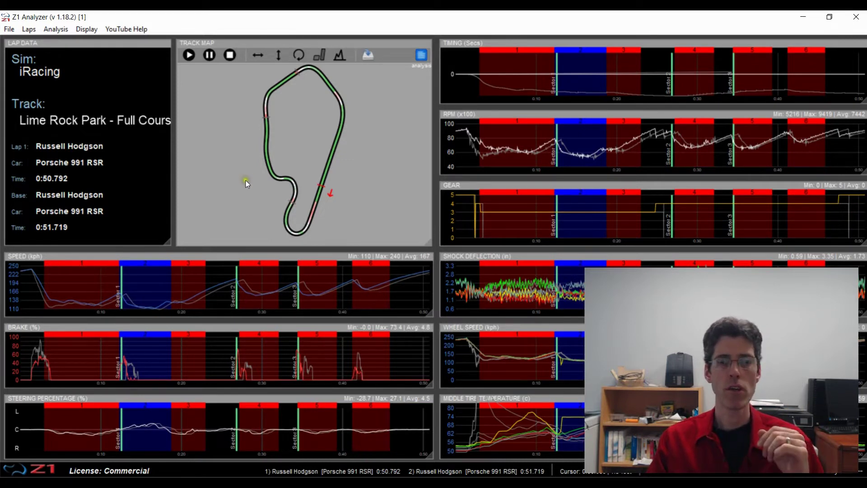
- Open File > Settings to change the corner overlay style
left_click(10, 30)
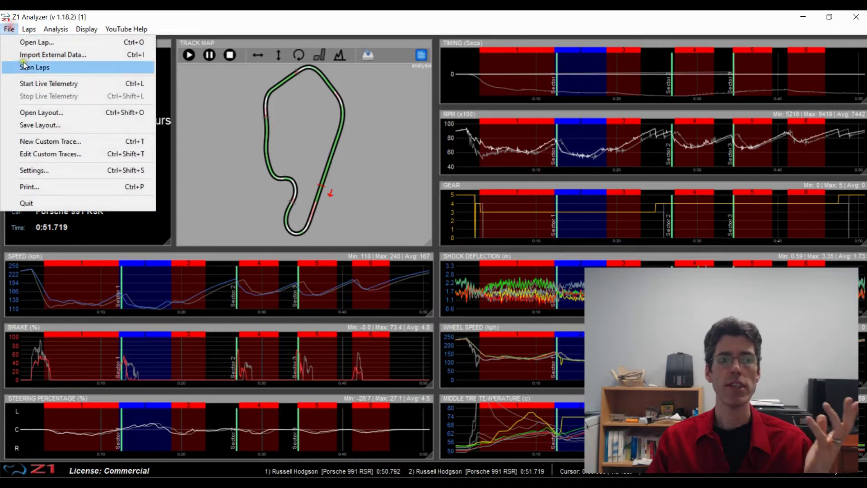
left_click(43, 168)
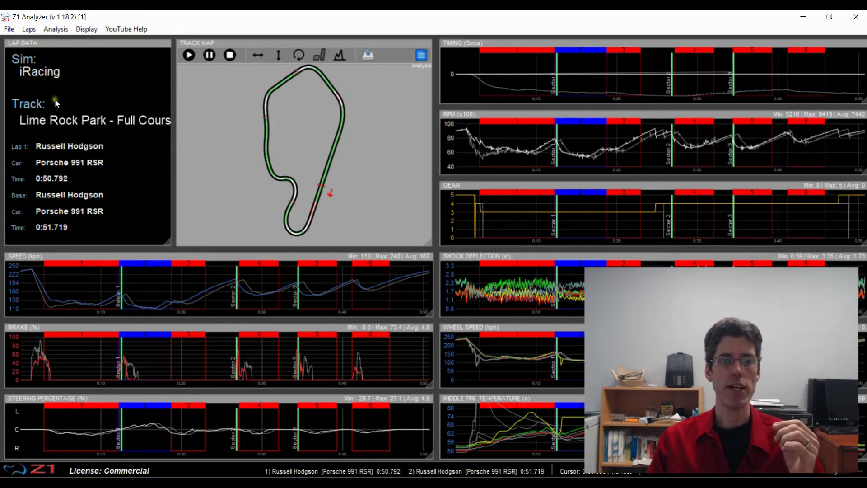
- Set the Right Turns colour to green under Settings > Screen Colors and close Settings
left_click(9, 29)
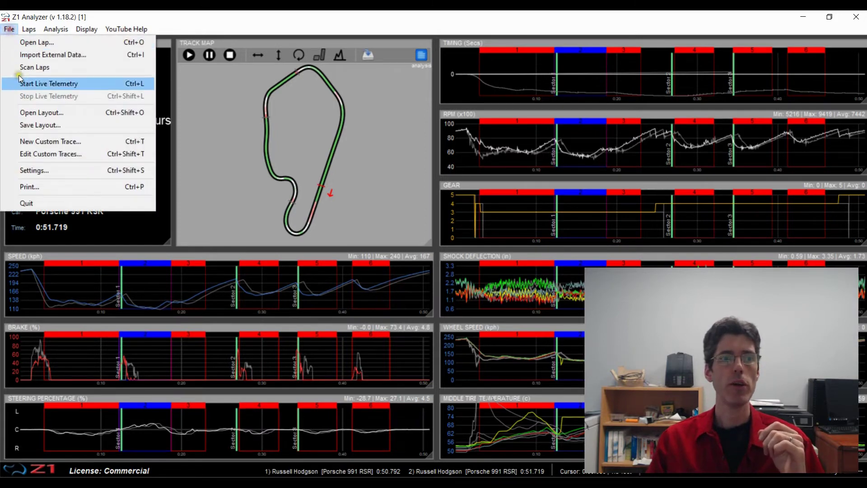
left_click(32, 170)
left_click(275, 115)
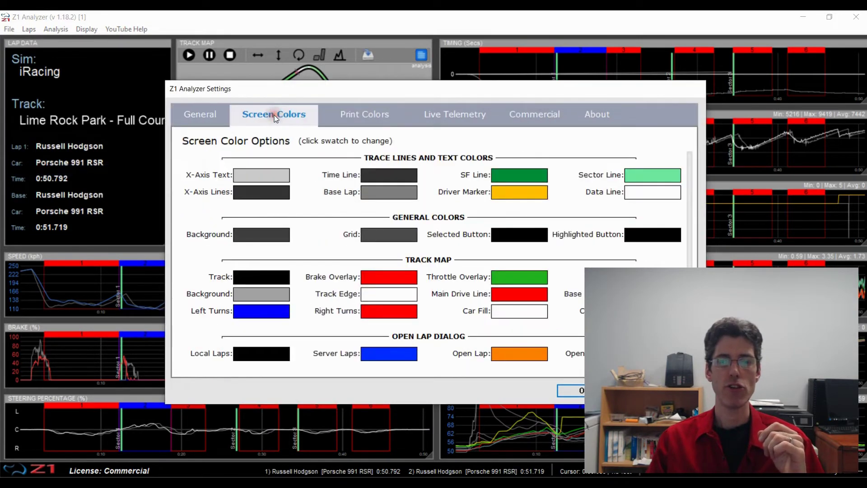
scroll(460, 253, "down", 1)
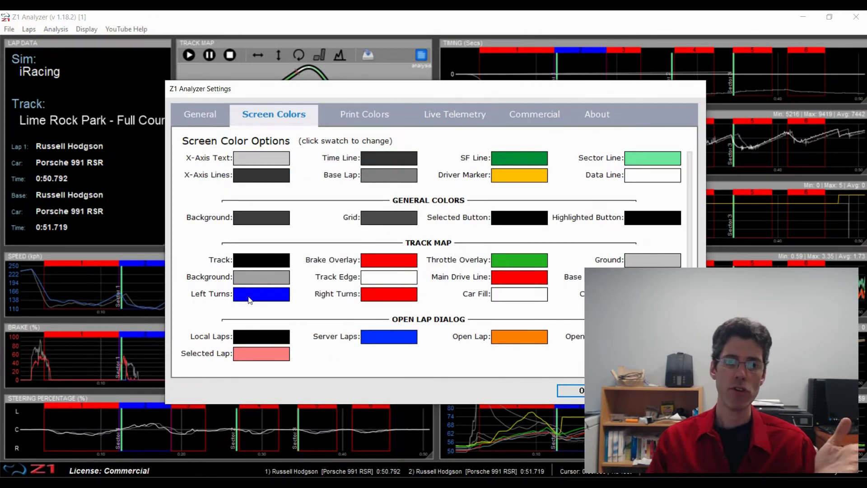
left_click(380, 298)
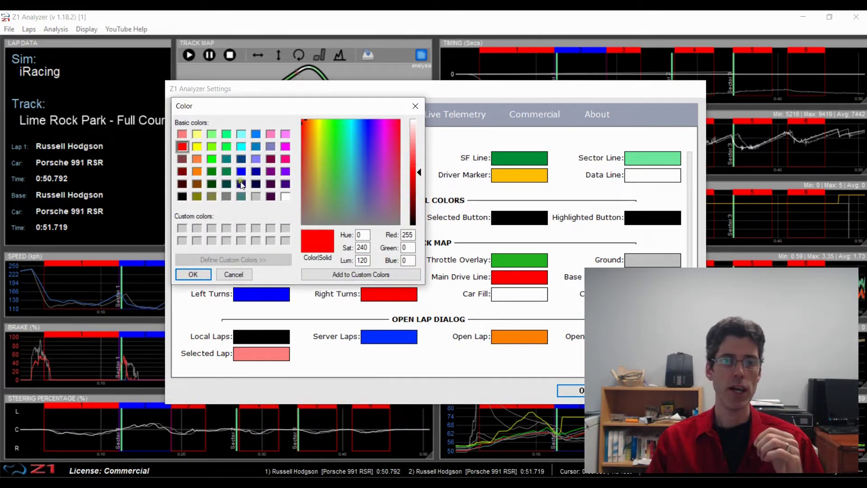
left_click(227, 147)
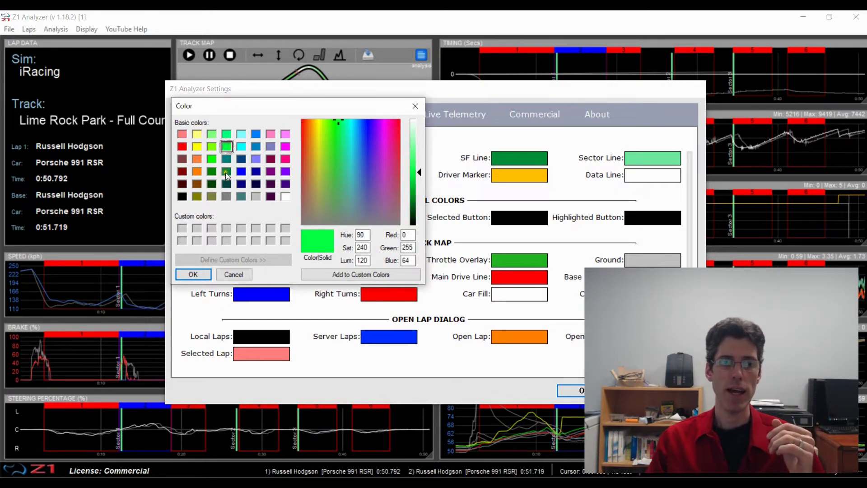
left_click(194, 275)
left_click(572, 390)
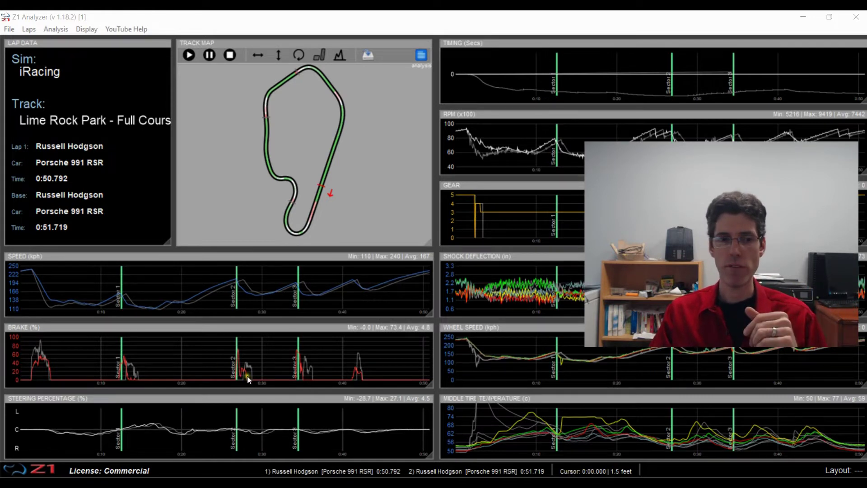
- Place the cursor line at 0:08.950 on the chassis charts
left_click(93, 291)
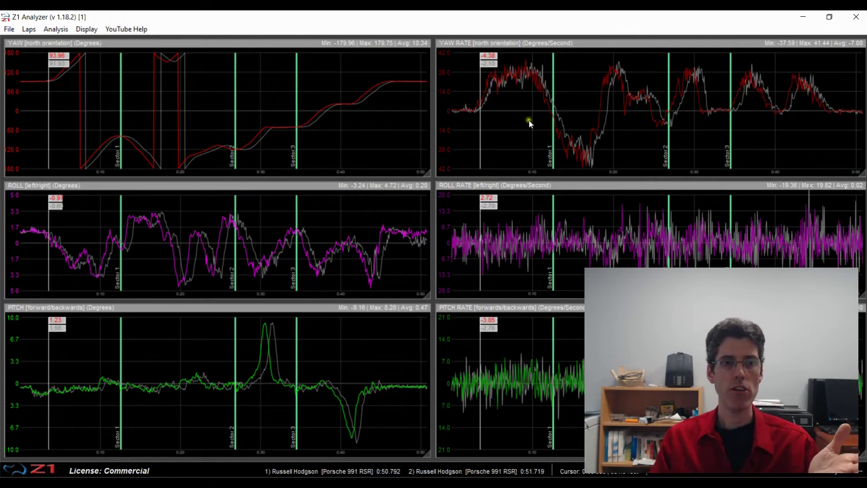
- Browse the Yaw chart's Chassis channel choices, then move the cursor to just after 0:40
right_click(191, 115)
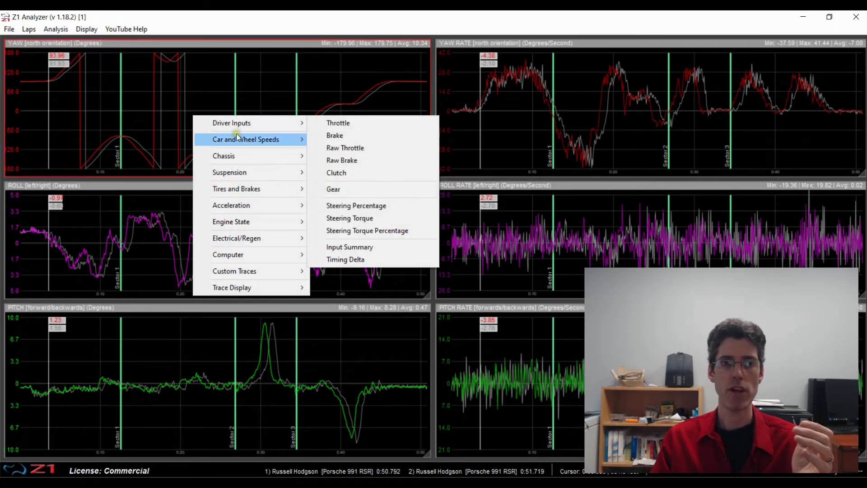
left_click(239, 156)
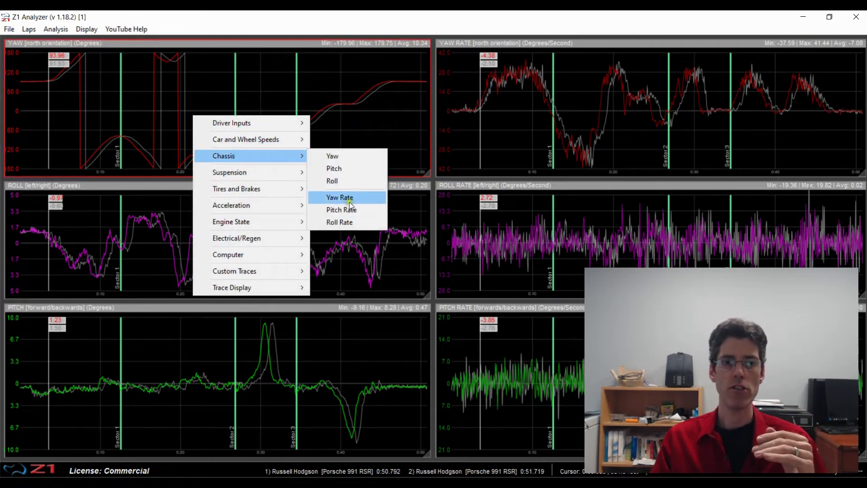
left_click(318, 156)
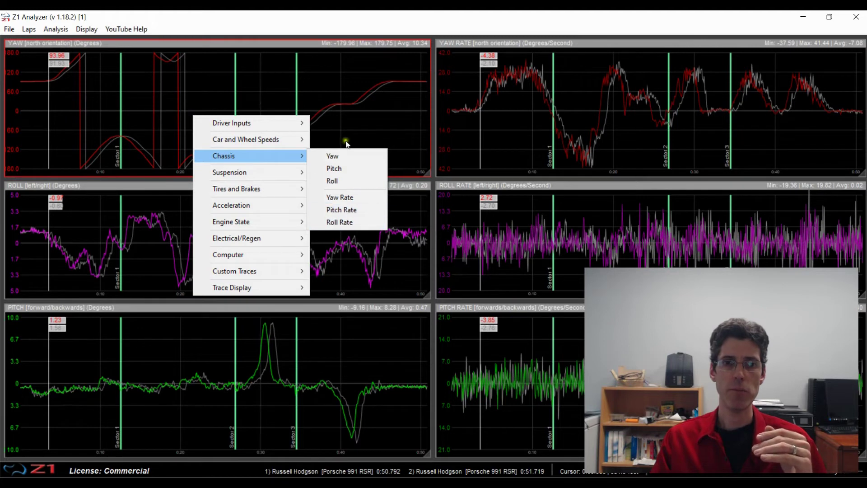
left_click(346, 117)
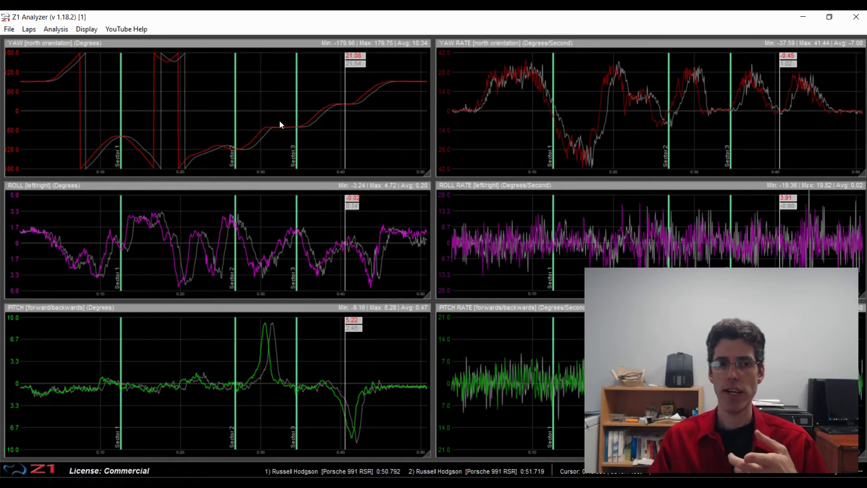
left_click(11, 32)
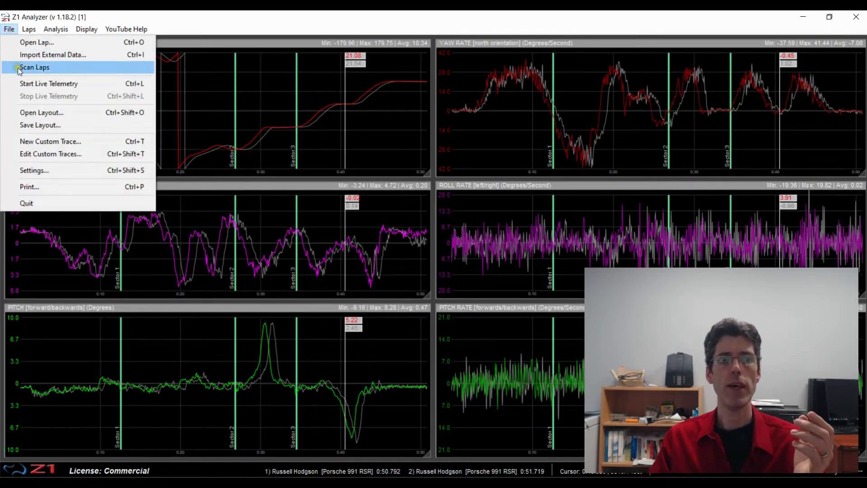
left_click(49, 144)
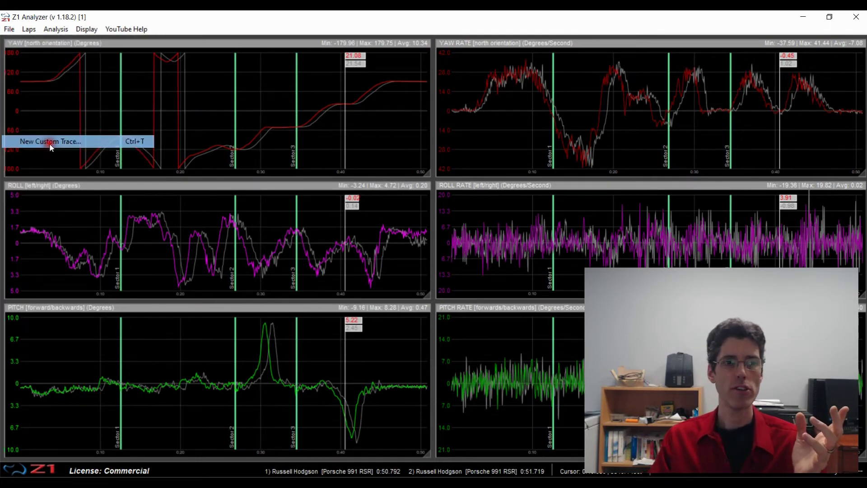
left_click(337, 251)
left_click(329, 267)
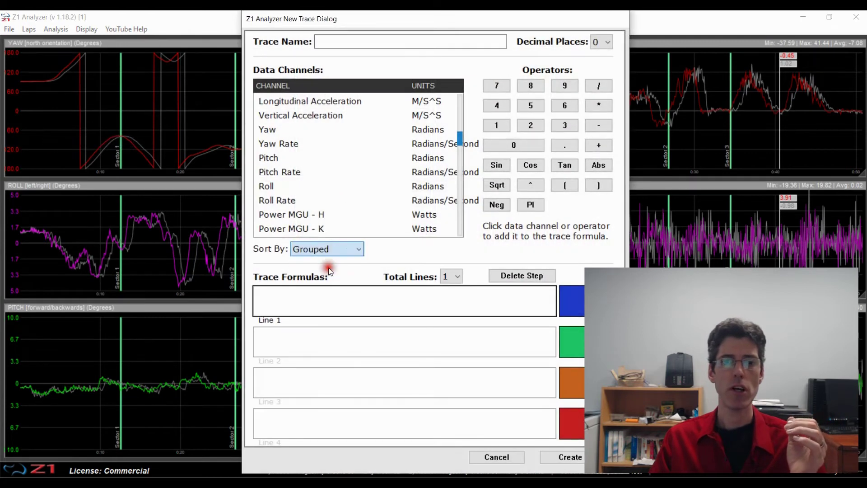
scroll(374, 189, "down", 1)
scroll(374, 189, "up", 1)
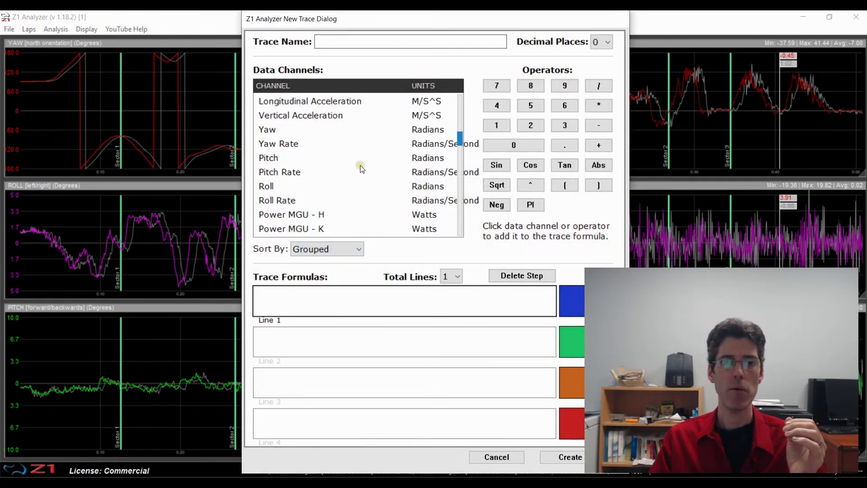
left_click(273, 131)
left_click(271, 144)
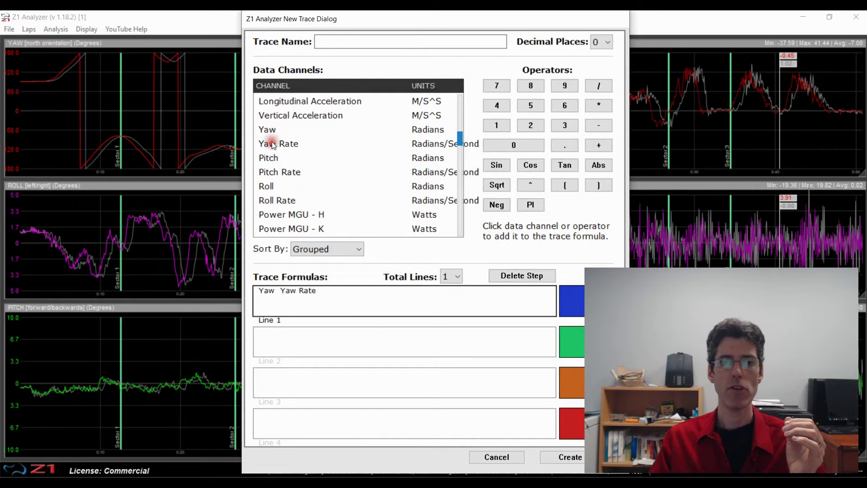
left_click(270, 159)
left_click(272, 173)
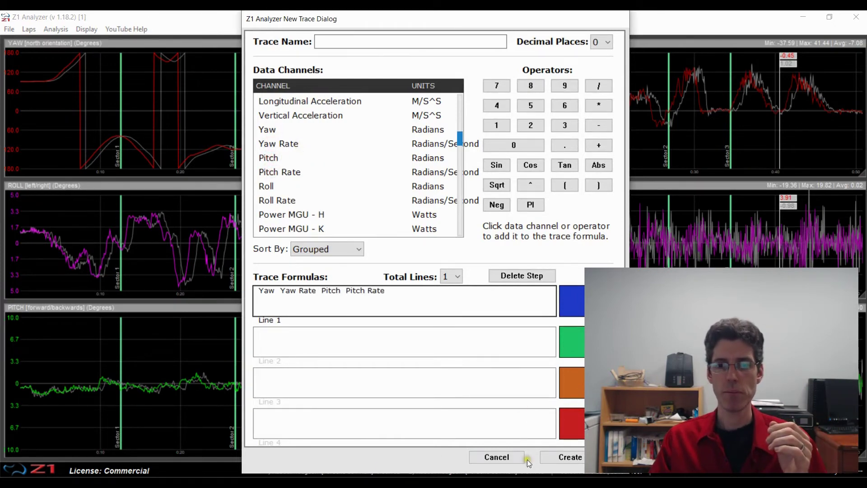
left_click(502, 458)
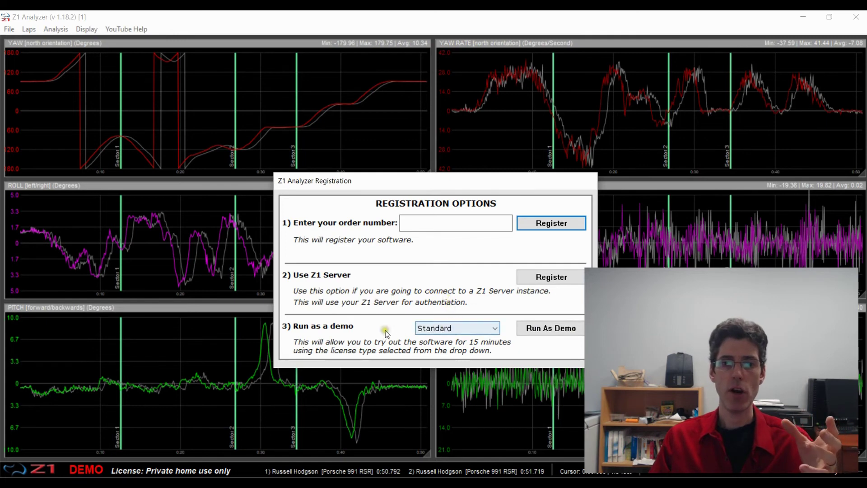
- Switch the Run as a demo licence from Standard to Track, then to Commercial
left_click(475, 327)
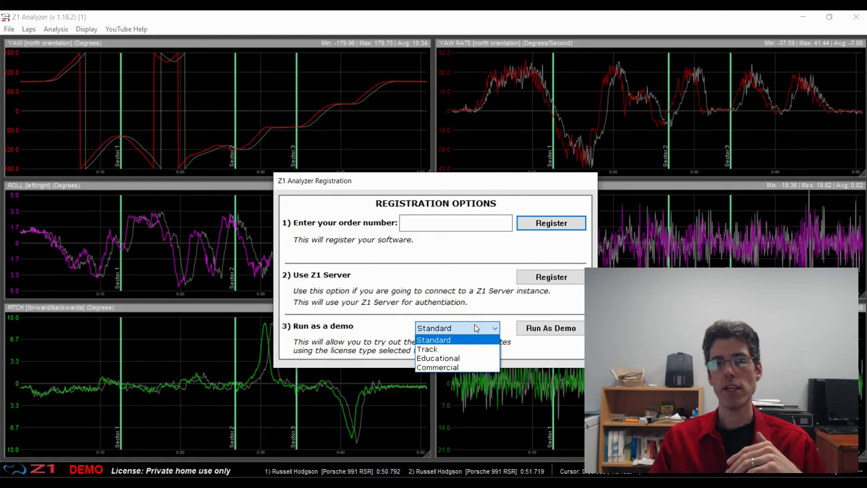
left_click(450, 349)
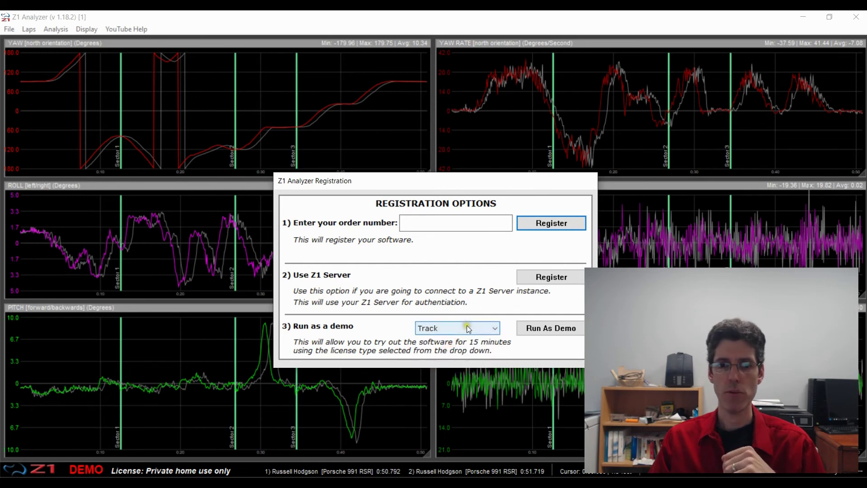
left_click(464, 329)
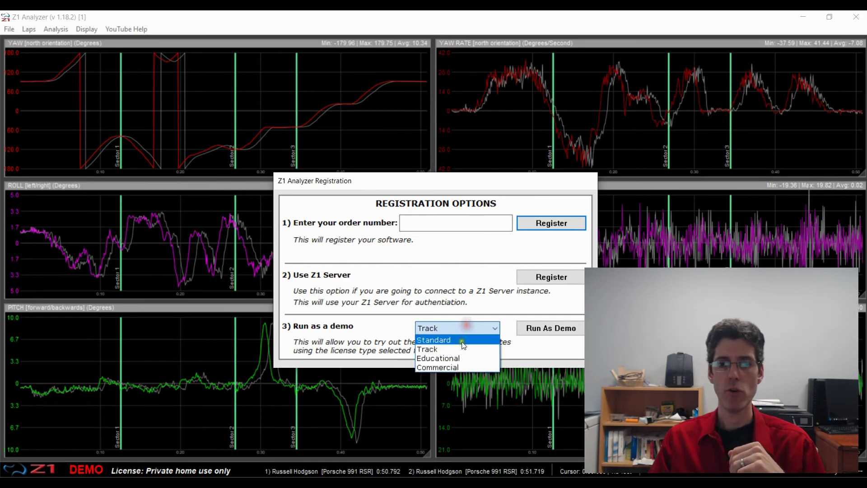
left_click(457, 368)
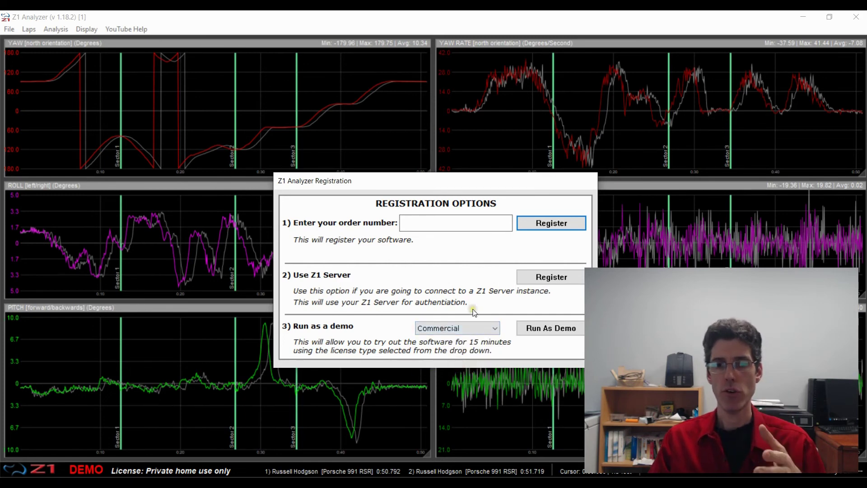